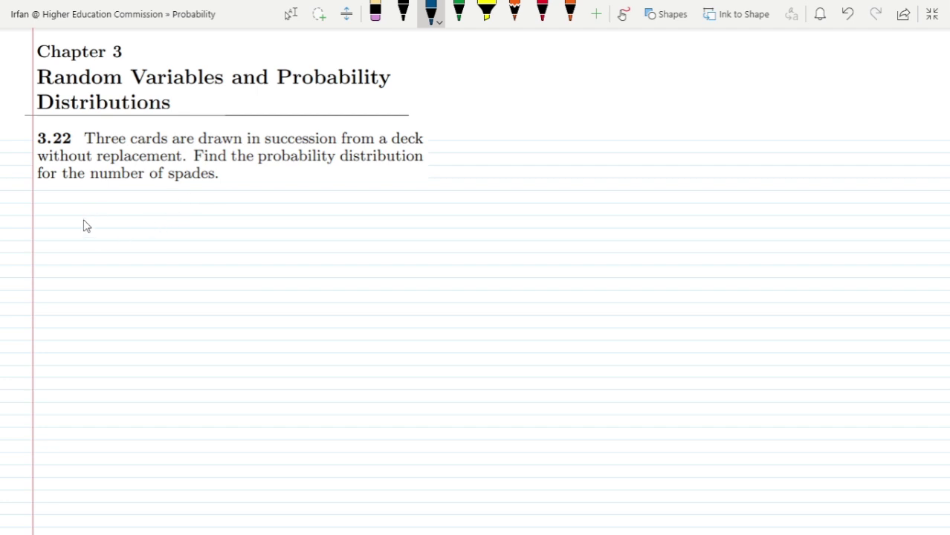
- Begin handwriting 'Given' in blue below the card-drawing problem
mouse_move(65, 198)
mouse_down()
mouse_move(60, 233)
mouse_move(68, 203)
mouse_move(72, 219)
mouse_move(117, 220)
mouse_up()
- Finish the heading as an underlined 'Given:-'
click(103, 214)
click(106, 230)
drag(65, 242, 92, 239)
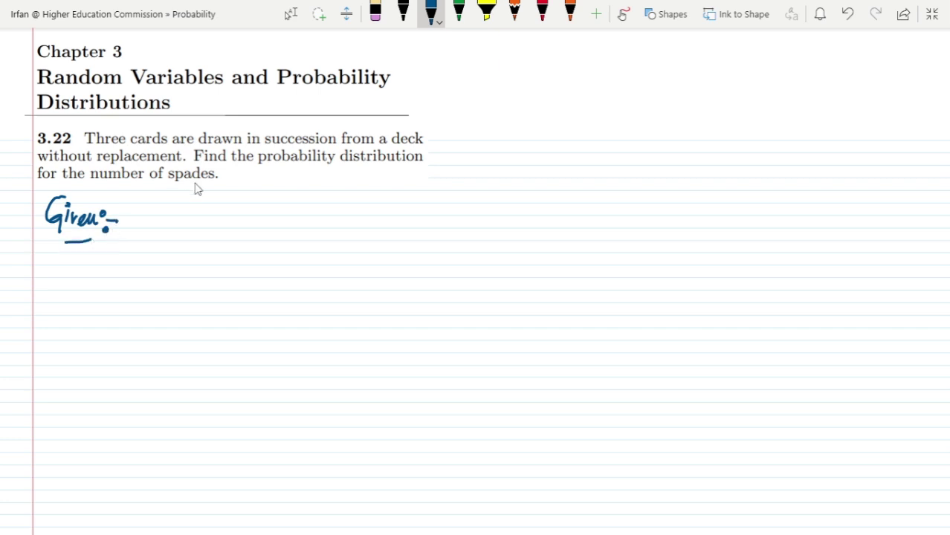
- Write the notation lines 'N → No spade' and 'S → Spade'
mouse_move(180, 220)
mouse_down()
mouse_move(234, 213)
mouse_move(228, 208)
mouse_move(232, 221)
mouse_move(269, 212)
mouse_move(277, 195)
mouse_move(272, 214)
mouse_move(304, 211)
mouse_move(309, 238)
mouse_move(319, 219)
mouse_move(368, 217)
mouse_up()
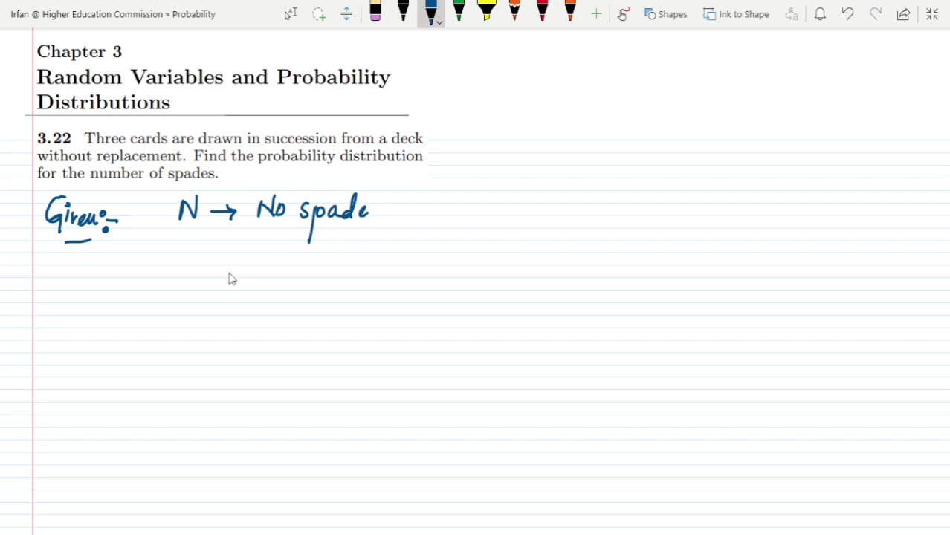
mouse_move(191, 246)
mouse_down()
mouse_move(183, 269)
mouse_move(238, 262)
mouse_move(230, 269)
mouse_up()
mouse_move(274, 248)
mouse_down()
mouse_move(277, 288)
mouse_move(286, 257)
mouse_move(282, 265)
mouse_move(305, 266)
mouse_move(335, 267)
mouse_up()
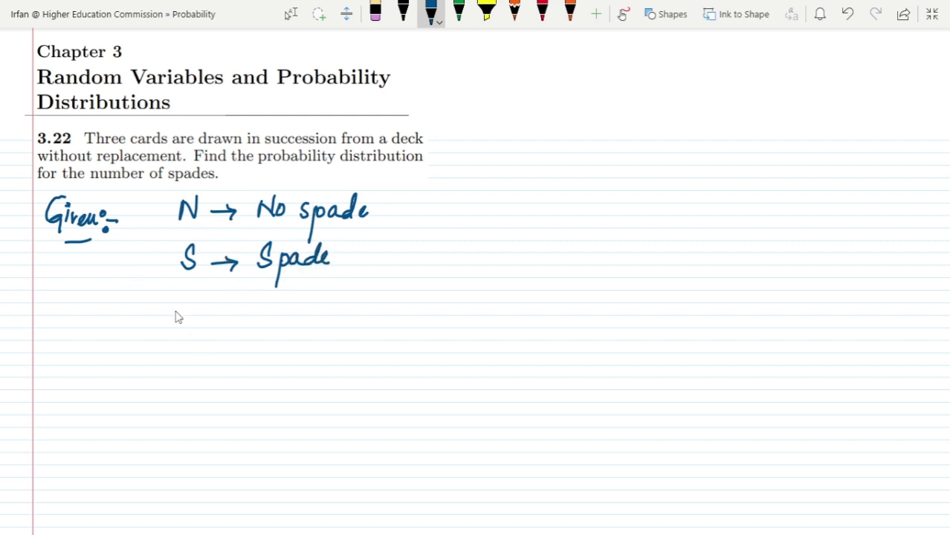
- Draw a black '3 Cards' tree with arrows branching to 0, 1, 2 and 3 spades
click(403, 12)
mouse_move(134, 301)
mouse_down()
mouse_move(168, 305)
mouse_move(187, 312)
mouse_move(188, 324)
mouse_move(197, 309)
mouse_move(224, 321)
mouse_move(196, 346)
mouse_move(130, 356)
mouse_move(104, 394)
mouse_move(93, 387)
mouse_move(114, 400)
mouse_up()
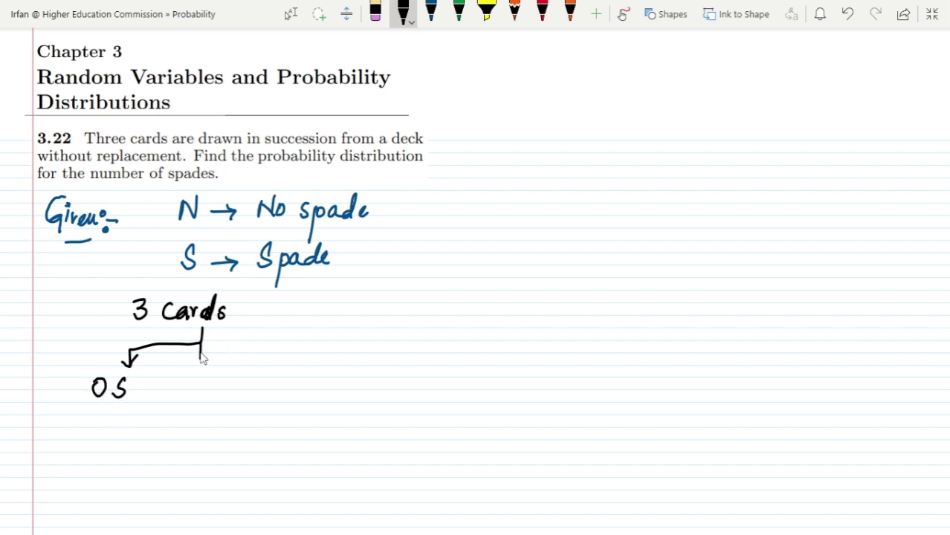
drag(184, 376, 189, 391)
drag(205, 374, 198, 389)
drag(207, 344, 260, 363)
mouse_move(254, 358)
mouse_down()
mouse_move(261, 365)
mouse_move(240, 389)
mouse_move(254, 387)
mouse_up()
mouse_move(263, 342)
mouse_down()
mouse_move(318, 349)
mouse_move(317, 360)
mouse_up()
mouse_move(308, 356)
mouse_down()
mouse_move(320, 354)
mouse_move(299, 389)
mouse_move(318, 389)
mouse_up()
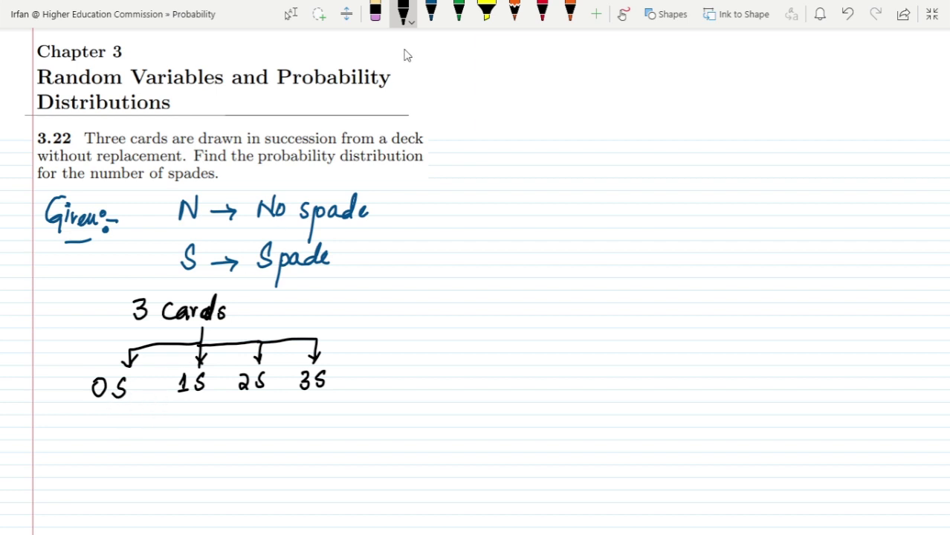
- Erase the S labels after 0, 1, 2 and 3, then return to the black pen
click(375, 12)
drag(137, 390, 121, 398)
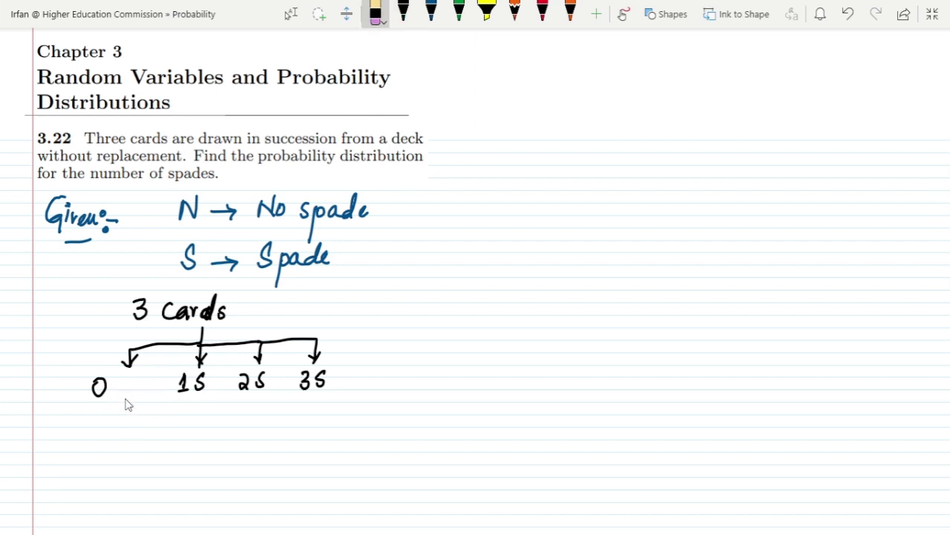
drag(218, 392, 202, 386)
drag(260, 388, 265, 383)
drag(329, 390, 323, 385)
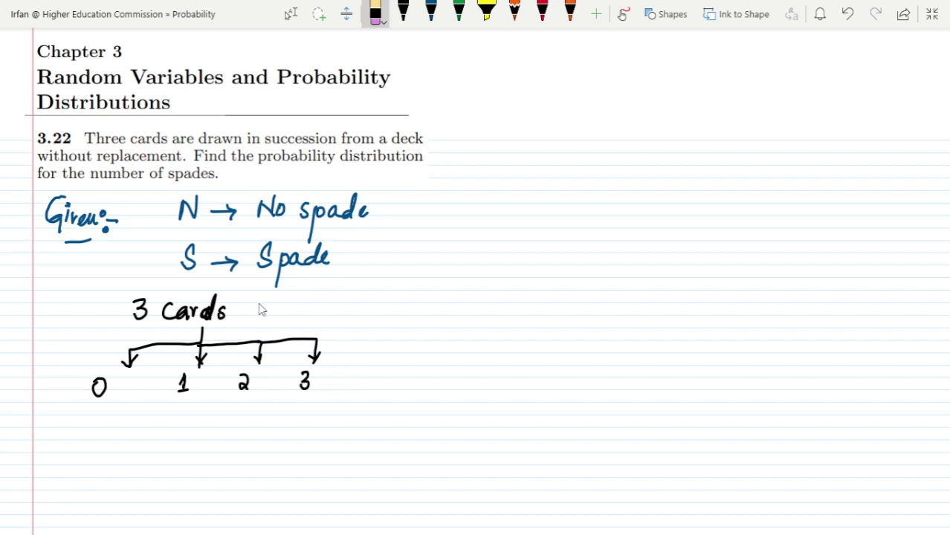
click(403, 12)
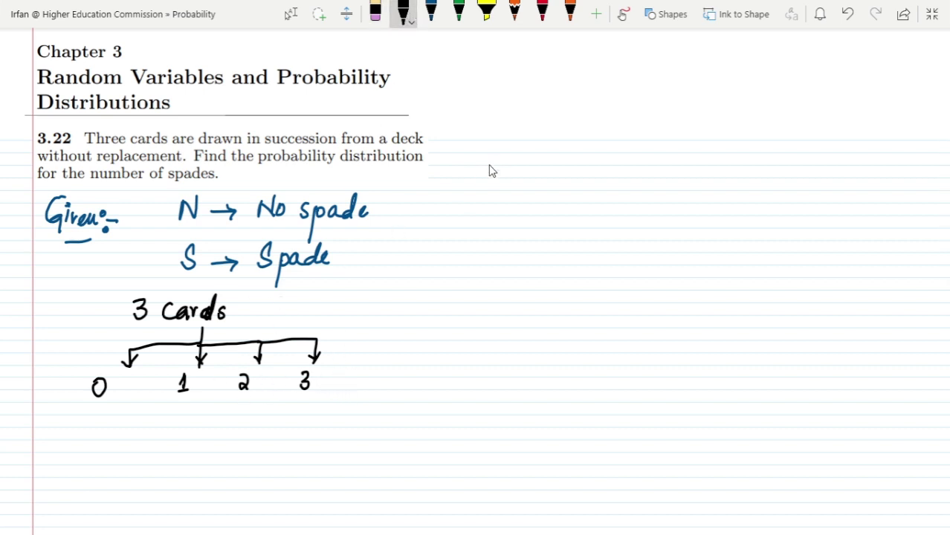
- Write an underlined 'Sol:-' beside the title and start 'P[S=0] =' below it
mouse_move(474, 82)
mouse_down()
mouse_move(454, 121)
mouse_move(450, 109)
mouse_move(473, 119)
mouse_move(517, 113)
mouse_up()
drag(463, 139, 490, 133)
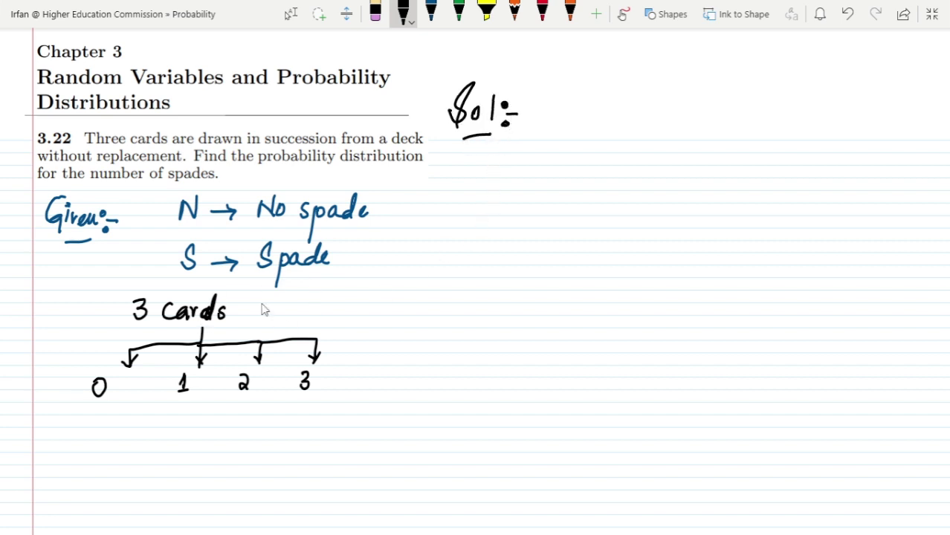
mouse_move(447, 158)
mouse_down()
mouse_move(464, 186)
mouse_move(479, 163)
mouse_move(480, 178)
mouse_move(470, 176)
mouse_move(497, 176)
mouse_move(511, 157)
mouse_move(508, 191)
mouse_move(527, 174)
mouse_up()
mouse_move(518, 183)
mouse_down()
mouse_move(569, 156)
mouse_move(574, 195)
mouse_up()
- Complete 'P[{NNN}]' and write '= 39' on the next line
drag(592, 162, 594, 199)
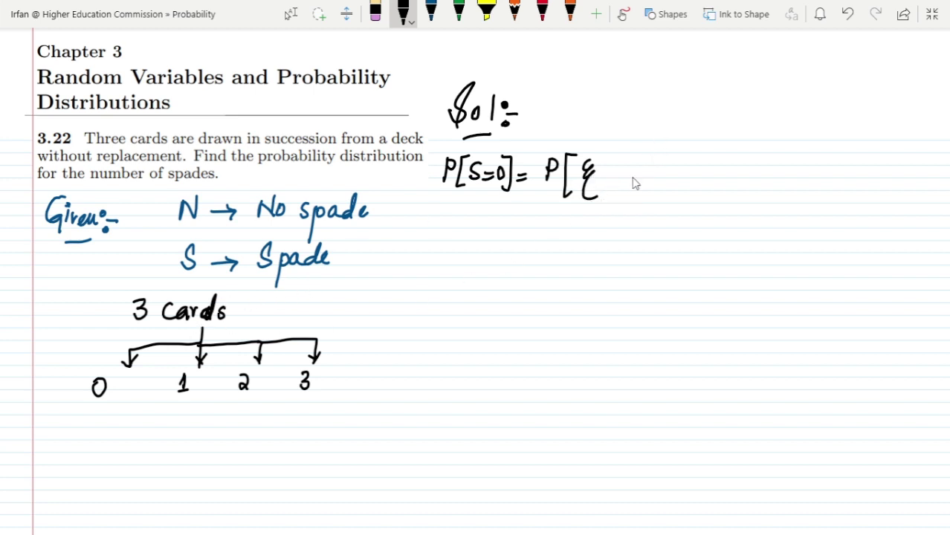
mouse_move(607, 173)
mouse_down()
mouse_move(672, 182)
mouse_move(660, 197)
mouse_up()
mouse_move(678, 156)
mouse_down()
mouse_move(689, 159)
mouse_move(688, 202)
mouse_up()
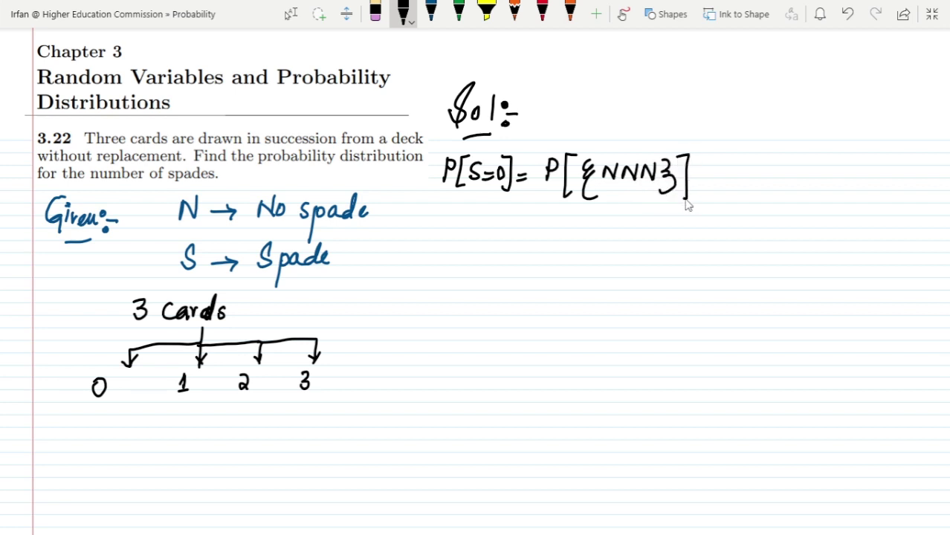
drag(519, 233, 530, 239)
mouse_move(561, 223)
mouse_down()
mouse_move(569, 232)
mouse_move(561, 239)
mouse_move(581, 227)
mouse_move(584, 242)
mouse_up()
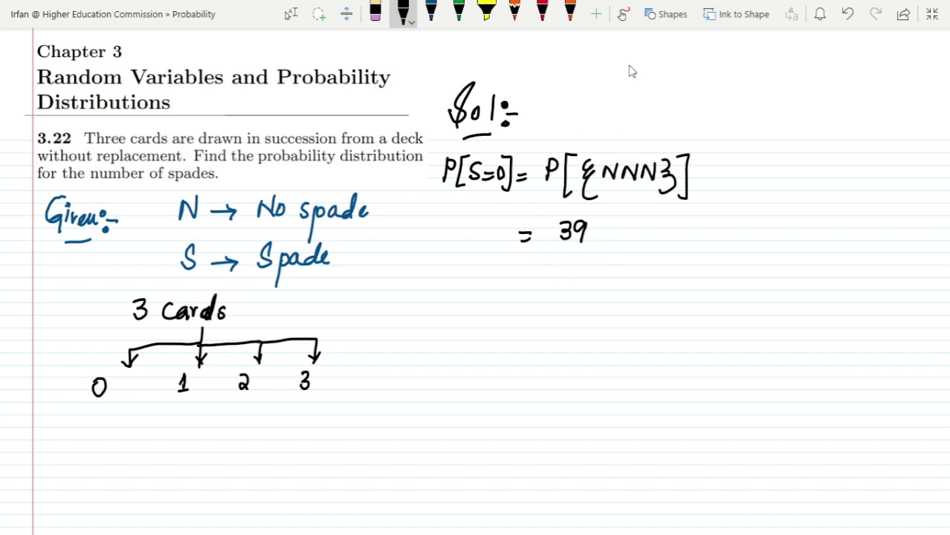
- Note the card counts '13 → S' and '39 → N' at the top right
mouse_move(628, 75)
mouse_down()
mouse_move(629, 84)
mouse_move(677, 83)
mouse_up()
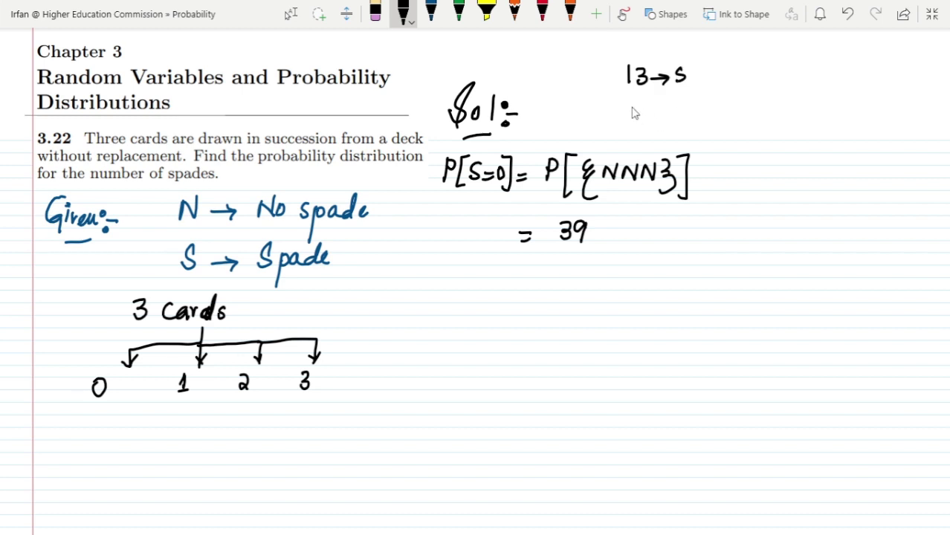
drag(623, 101, 622, 115)
mouse_move(644, 101)
mouse_down()
mouse_move(643, 115)
mouse_move(659, 113)
mouse_up()
mouse_move(675, 112)
mouse_down()
mouse_move(676, 99)
mouse_move(688, 96)
mouse_up()
- Turn 39 into the bracketed fraction (39/52) and open the next parenthesis
mouse_move(554, 253)
mouse_down()
mouse_move(589, 253)
mouse_move(557, 281)
mouse_move(572, 266)
mouse_move(587, 286)
mouse_up()
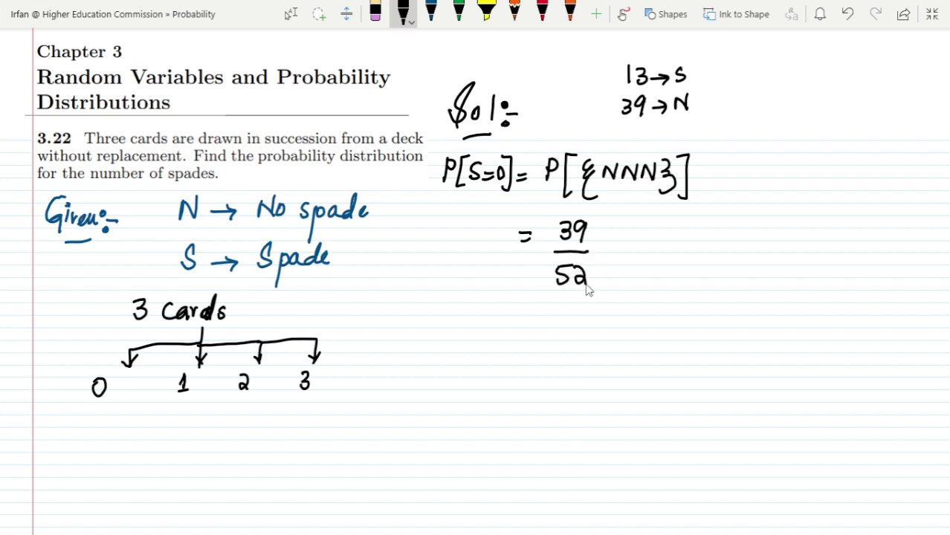
mouse_move(602, 217)
mouse_down()
mouse_move(612, 257)
mouse_move(601, 289)
mouse_up()
drag(552, 211, 543, 283)
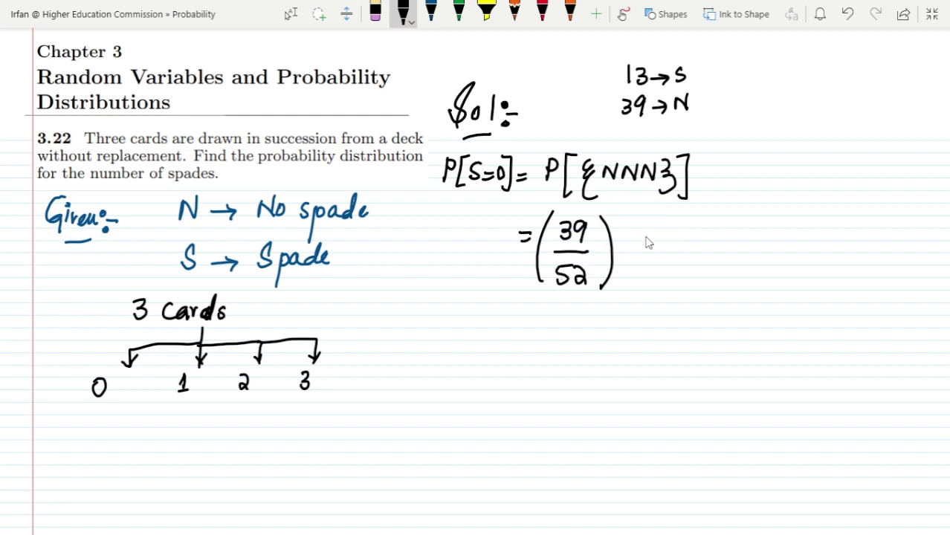
drag(642, 215, 639, 284)
- Write the (38/51) factor and underline 'replacement' in the problem text
mouse_move(649, 226)
mouse_down()
mouse_move(651, 244)
mouse_move(671, 236)
mouse_move(675, 254)
mouse_move(654, 281)
mouse_move(662, 262)
mouse_move(667, 281)
mouse_up()
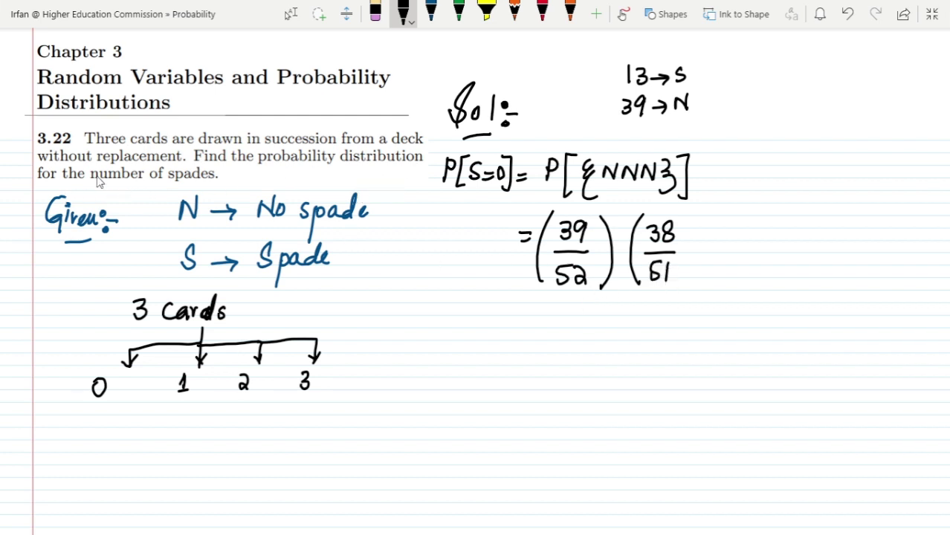
drag(94, 165, 165, 162)
mouse_move(680, 218)
mouse_down()
mouse_move(689, 237)
mouse_move(683, 280)
mouse_up()
mouse_move(715, 212)
mouse_down()
mouse_move(702, 257)
mouse_move(710, 275)
mouse_up()
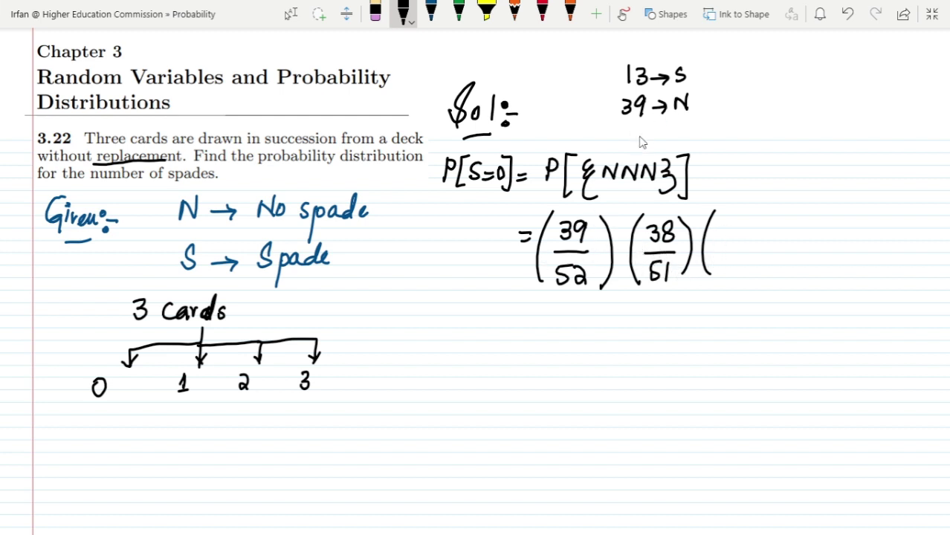
- Add the (37/50) factor and write the result '= 703/1700'
mouse_move(724, 222)
mouse_down()
mouse_move(735, 234)
mouse_move(725, 250)
mouse_move(752, 236)
mouse_move(754, 248)
mouse_move(723, 281)
mouse_up()
mouse_move(726, 259)
mouse_down()
mouse_move(743, 257)
mouse_move(740, 277)
mouse_move(746, 262)
mouse_up()
drag(760, 208, 773, 281)
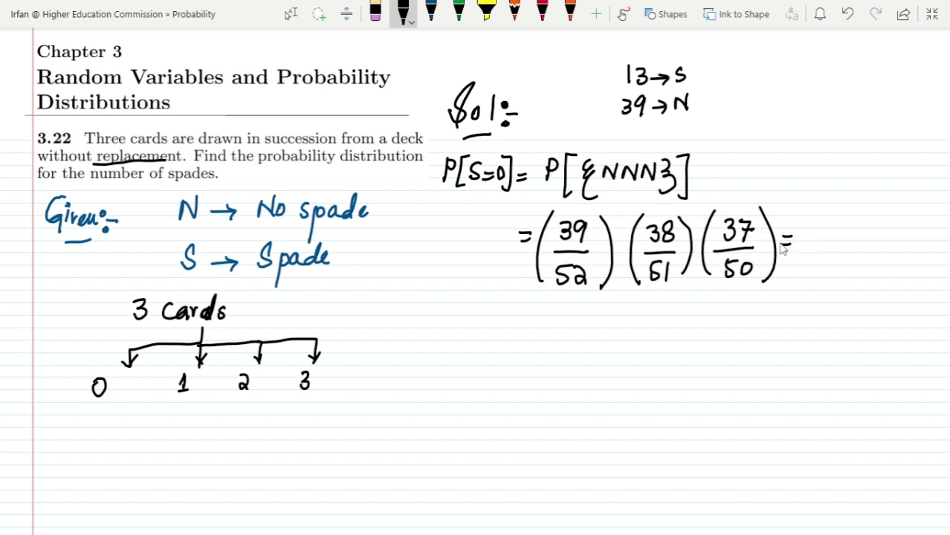
mouse_move(807, 217)
mouse_down()
mouse_move(812, 236)
mouse_move(834, 231)
mouse_up()
mouse_move(847, 226)
mouse_down()
mouse_move(849, 249)
mouse_move(812, 268)
mouse_move(831, 257)
mouse_move(854, 257)
mouse_up()
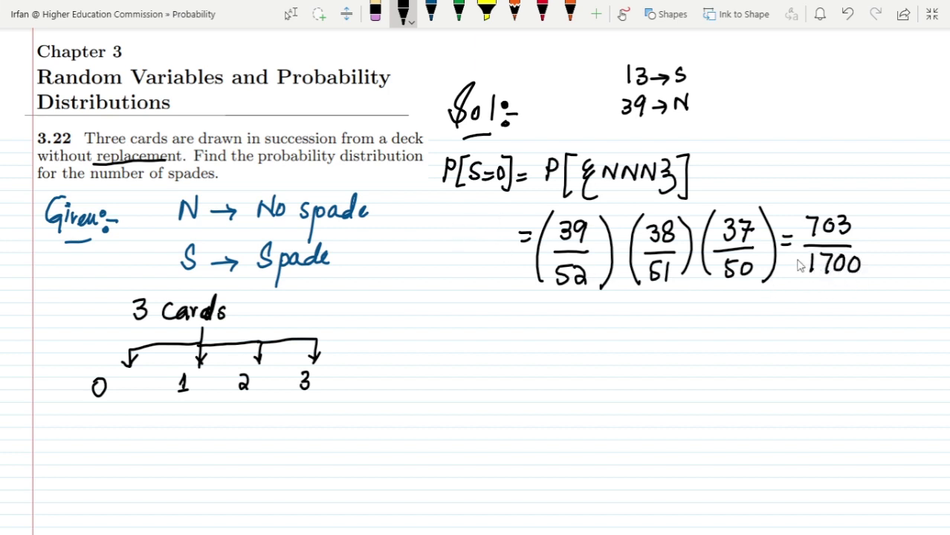